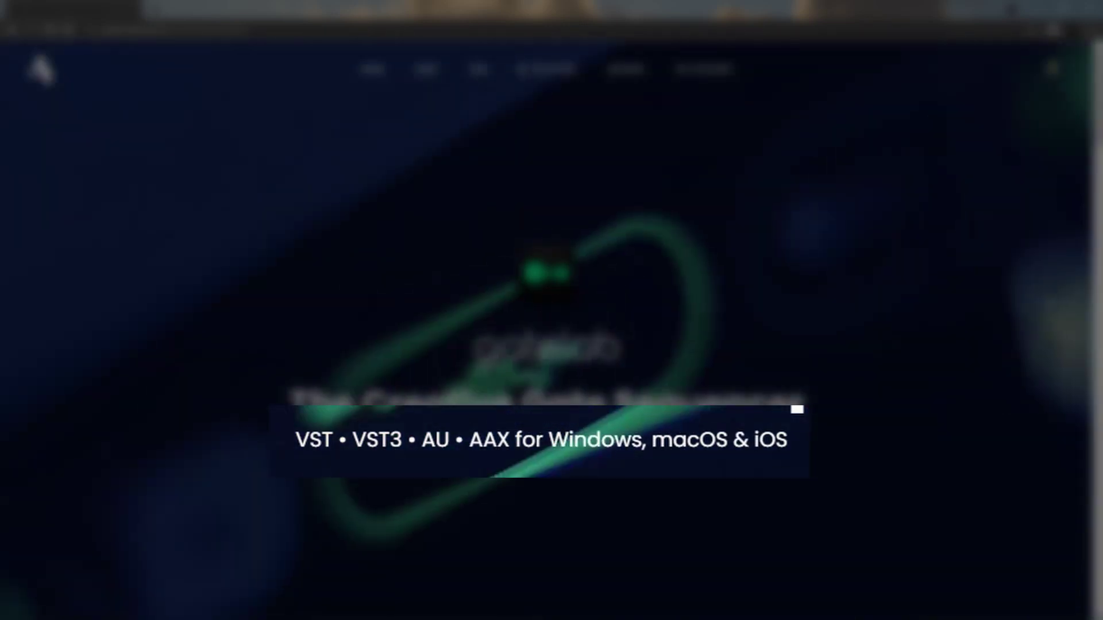
Request the free Gatelab for Desktop (Win & Mac) download on the Audiomodern Gatelab page.
scroll(989, 279, down, 2)
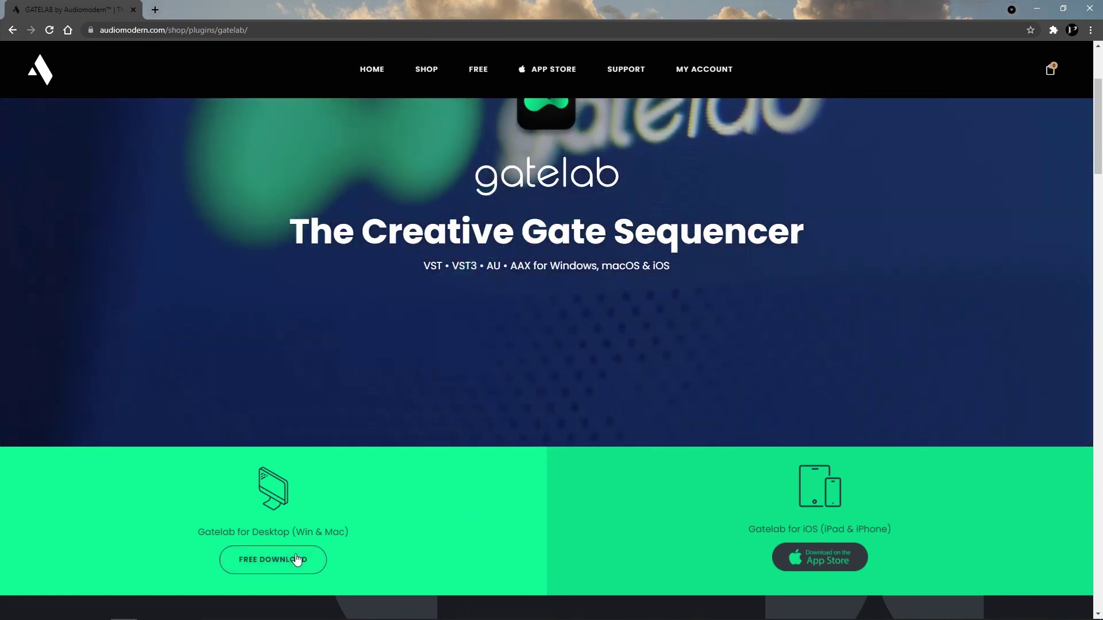
click(297, 560)
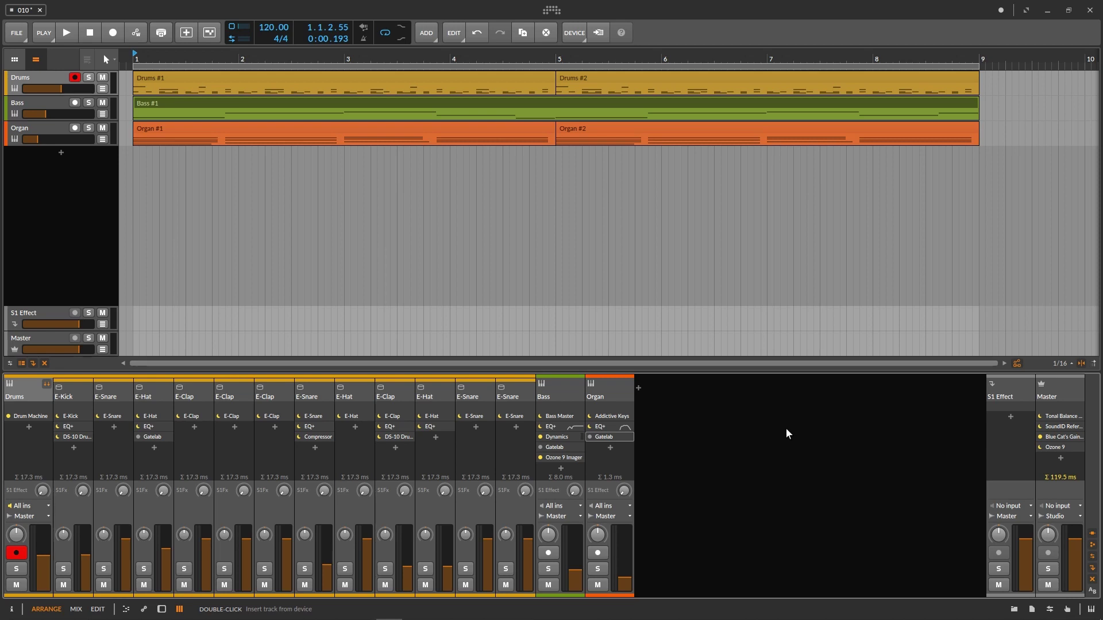
key(space)
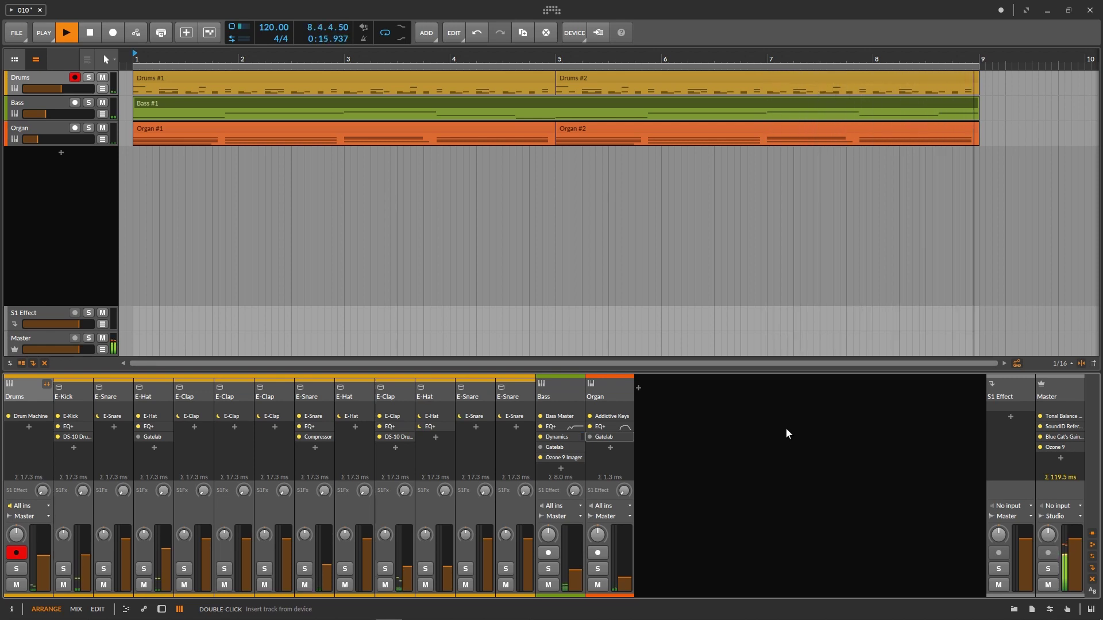
key(space)
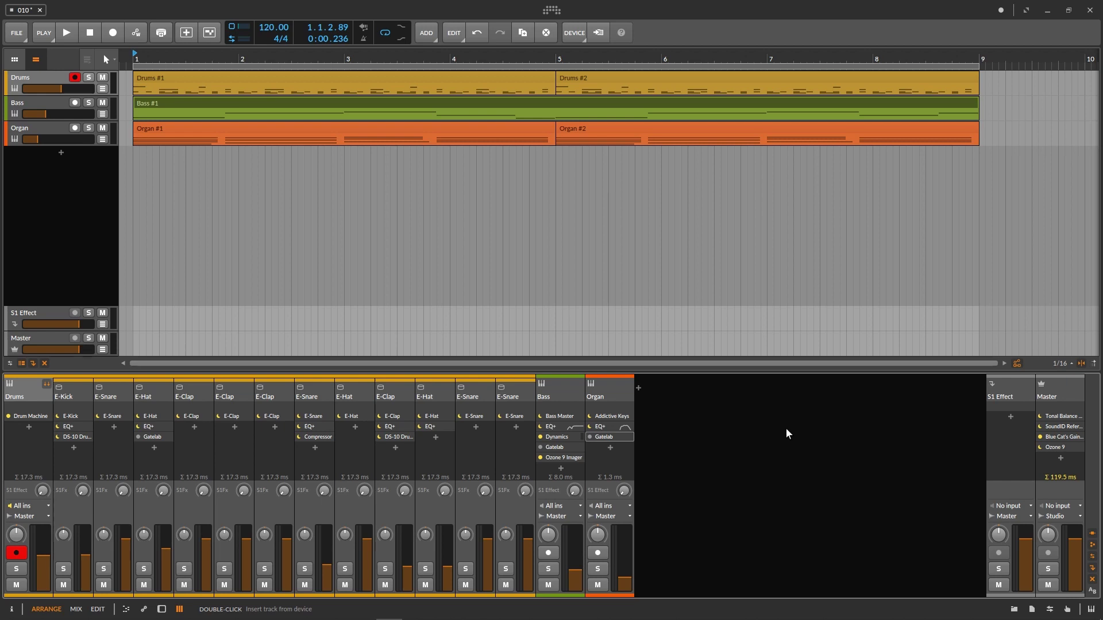
Start loop playback and activate the Gatelab device in the E-Hat mixer channel.
key(space)
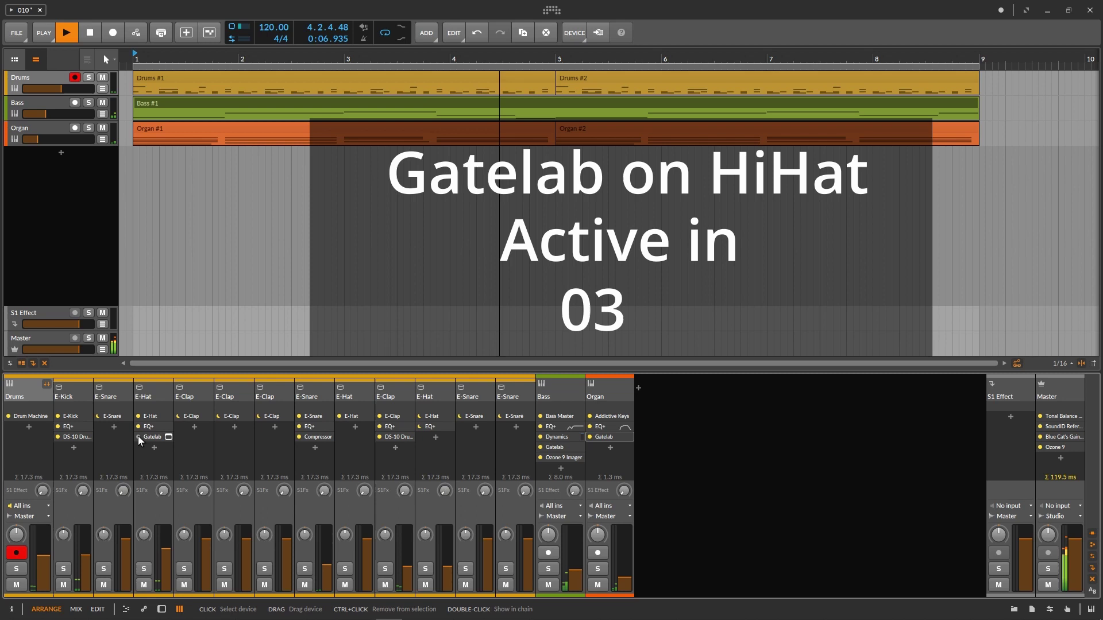
click(139, 438)
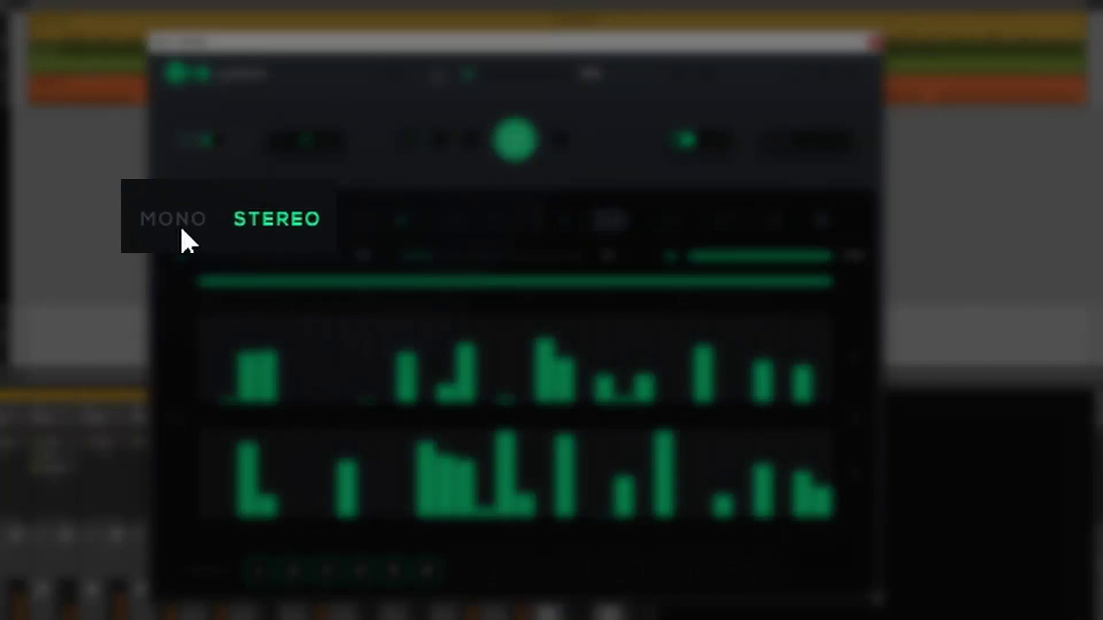
Switch the Bass track's Gatelab to MONO, giving a single 32-step gate pattern.
click(182, 227)
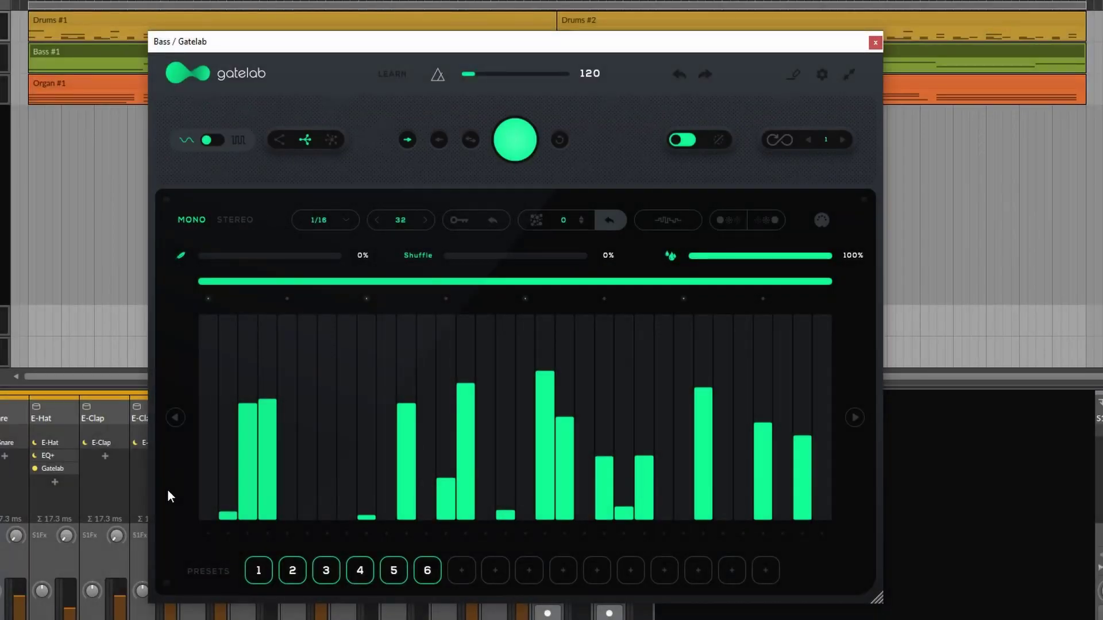
Switch Gatelab to STEREO, choose variable gate levels, and randomize both left and right rows.
click(236, 219)
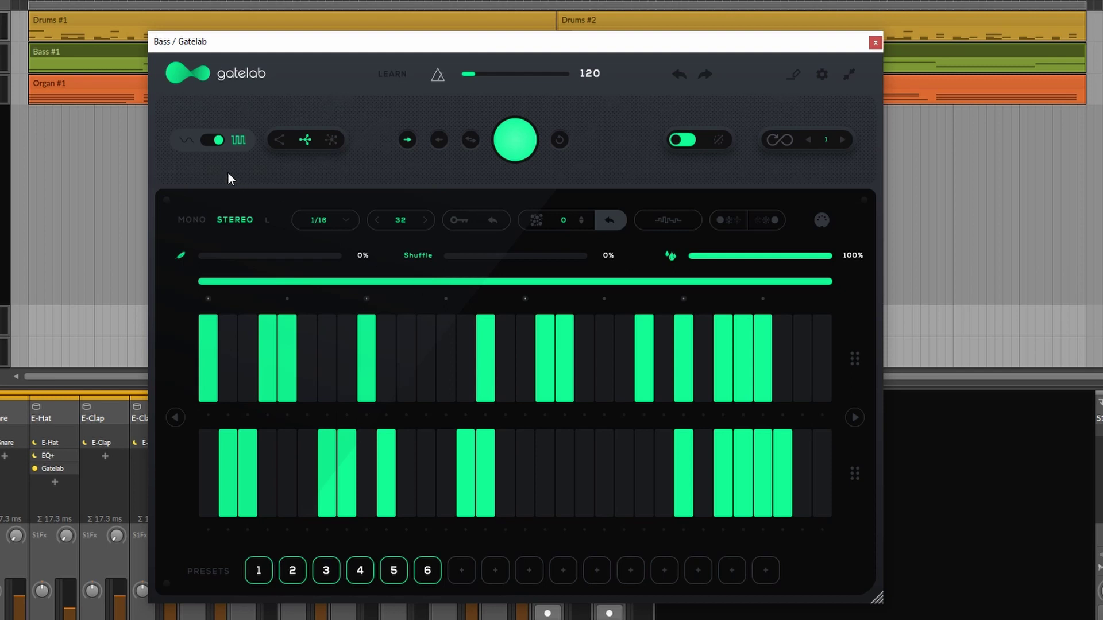
click(185, 140)
click(522, 148)
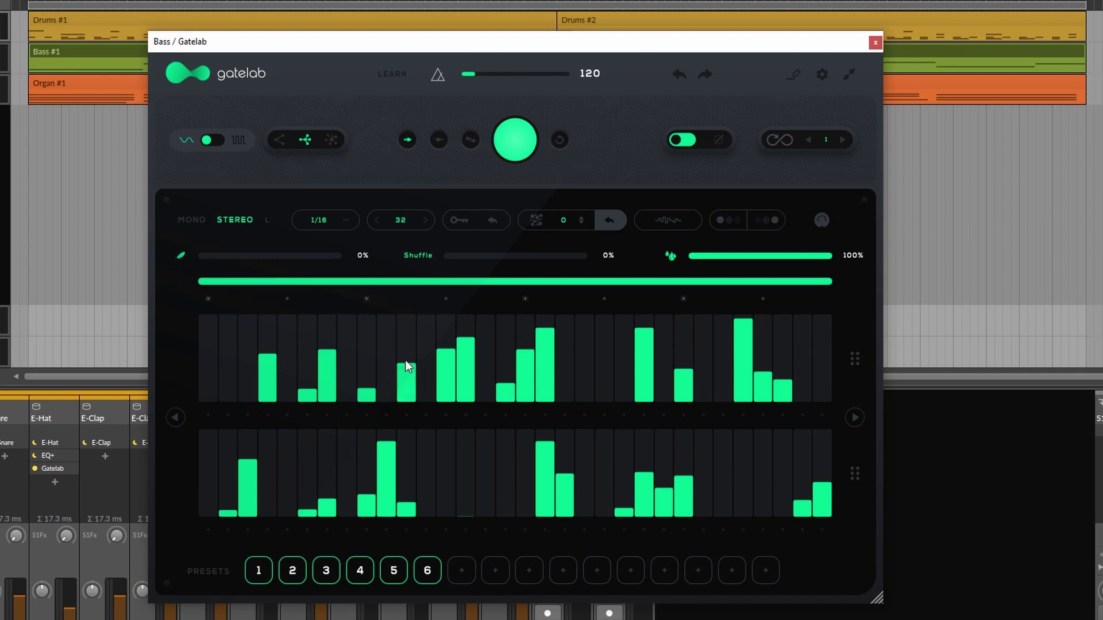
Lower one upper-row step's level and raise the step count to 40.
drag(404, 364, 404, 386)
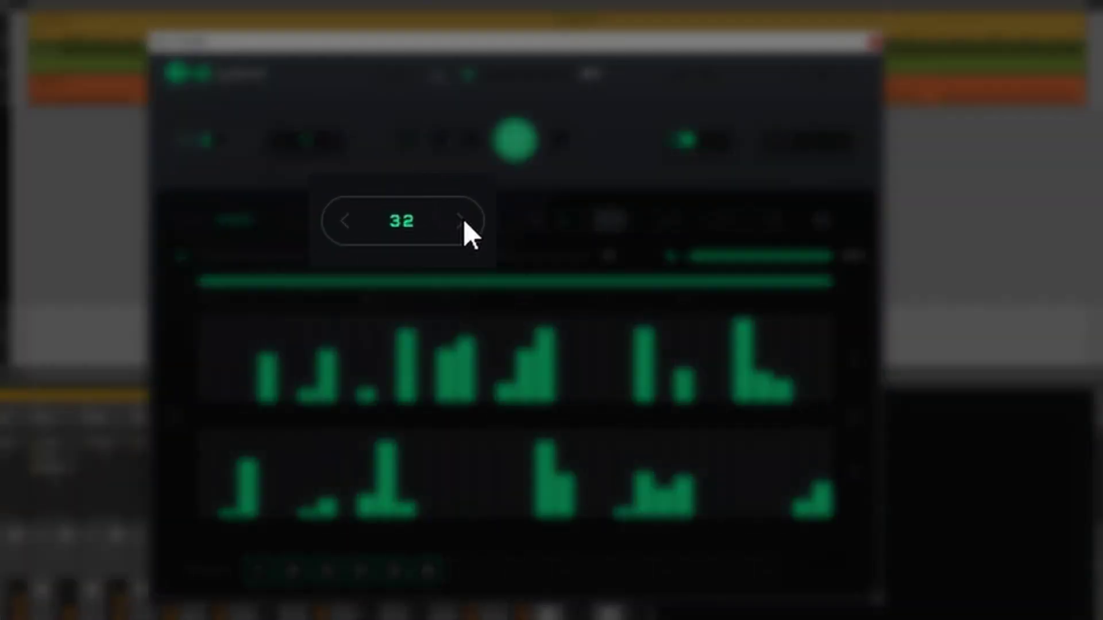
click(426, 219)
click(426, 220)
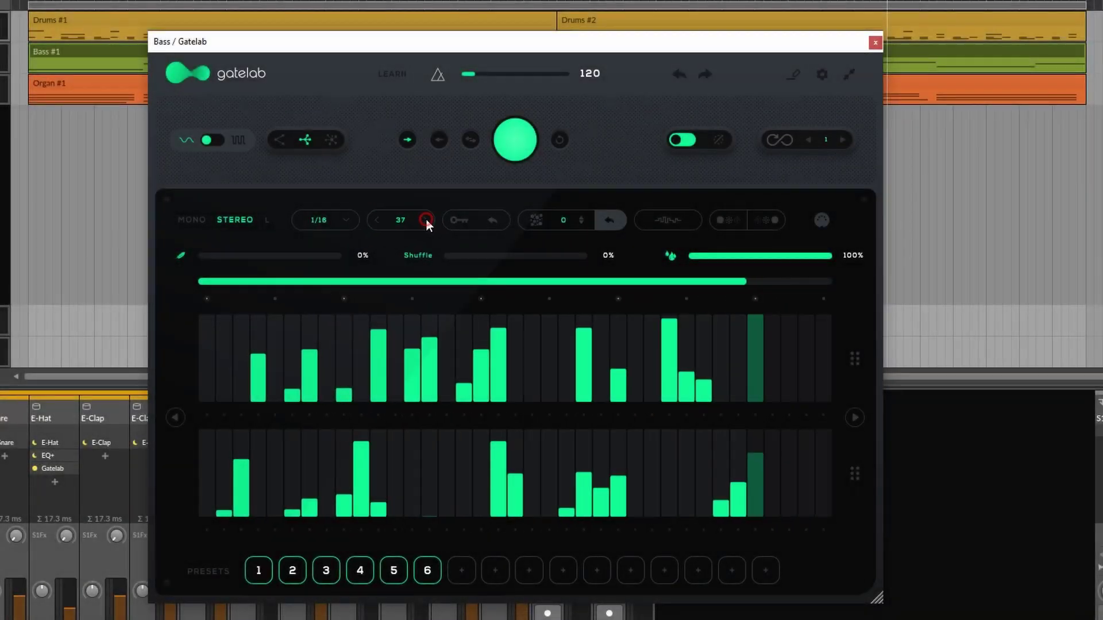
click(426, 219)
click(426, 219)
Return to 32 steps and limit playback to an 8-step section in the latter half.
click(375, 222)
click(376, 221)
click(375, 221)
click(375, 221)
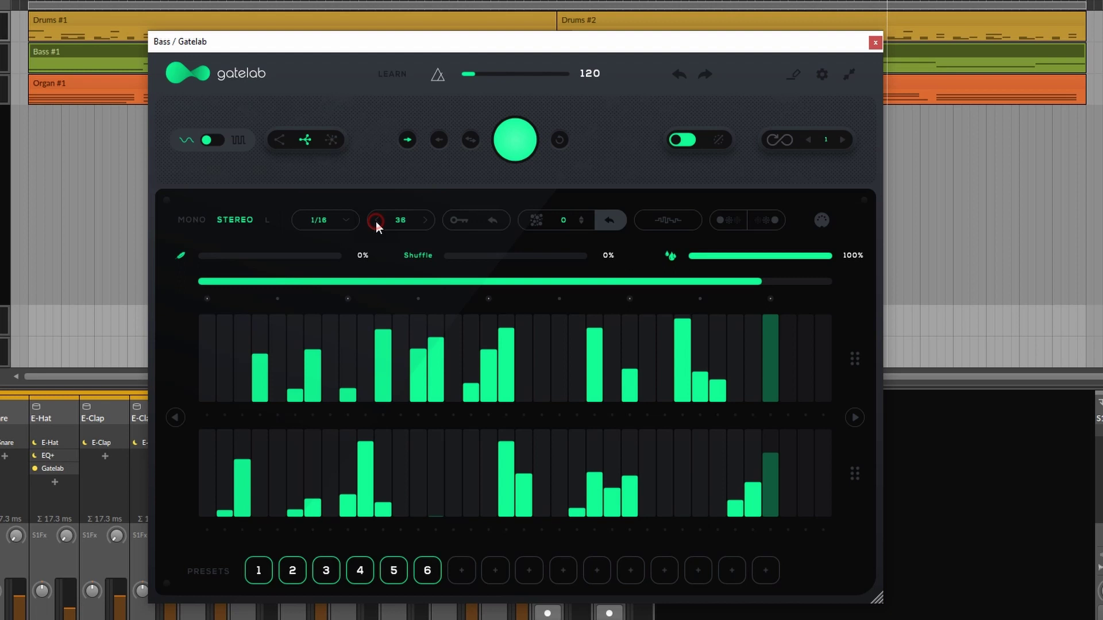
click(376, 221)
click(376, 221)
click(376, 221)
click(376, 221)
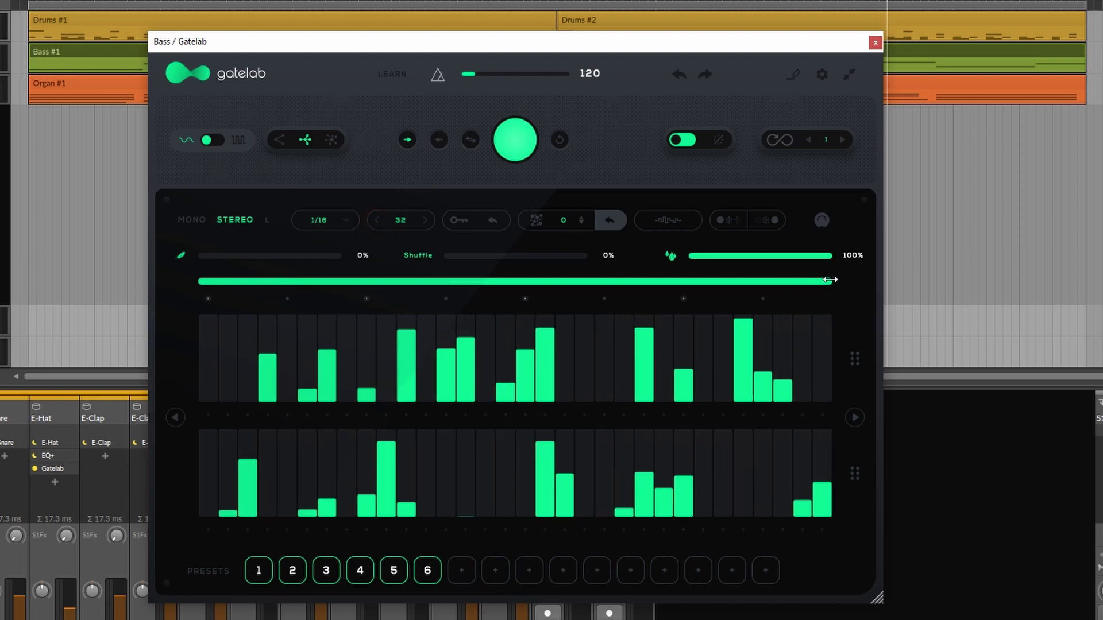
drag(827, 281, 709, 285)
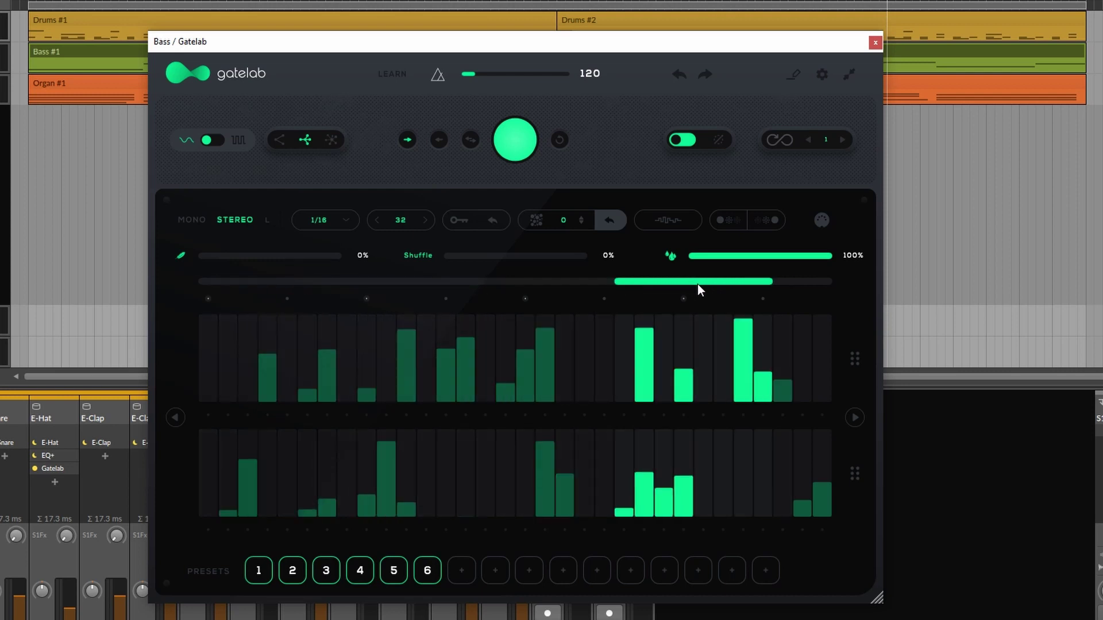
Restore the full 32-step range, then cycle one step through H, 2 and 3 ratchets back to single.
double_click(642, 281)
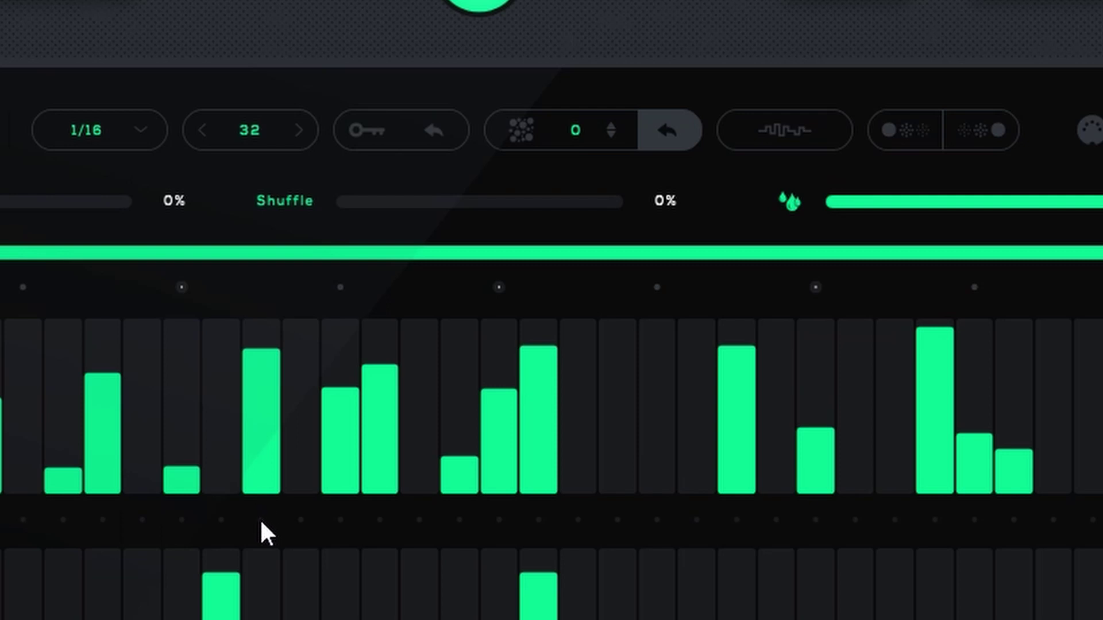
click(261, 523)
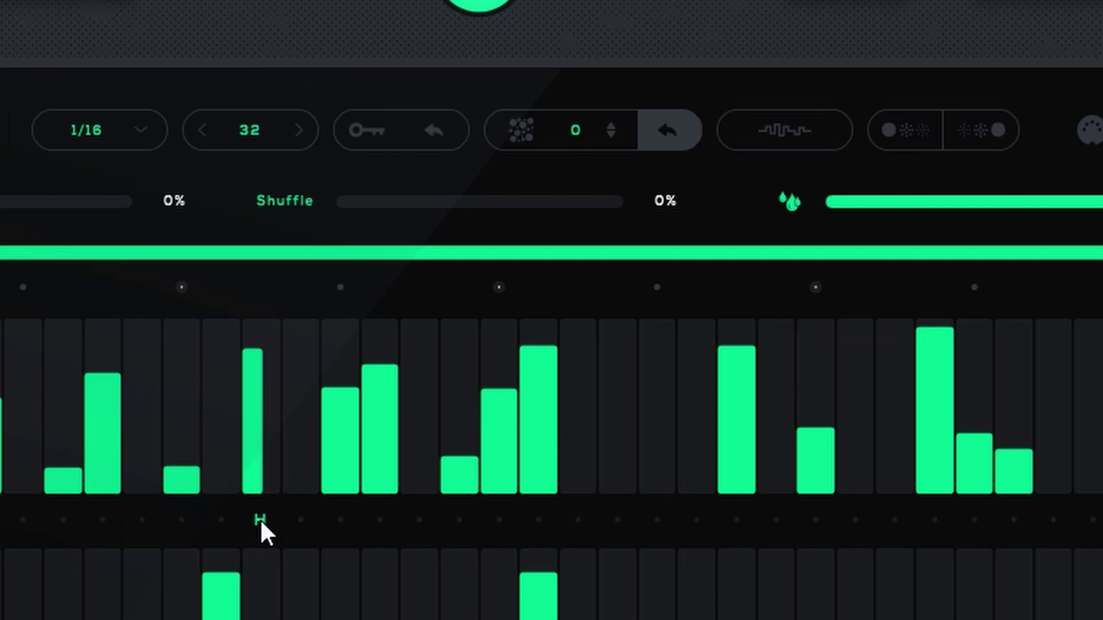
click(259, 520)
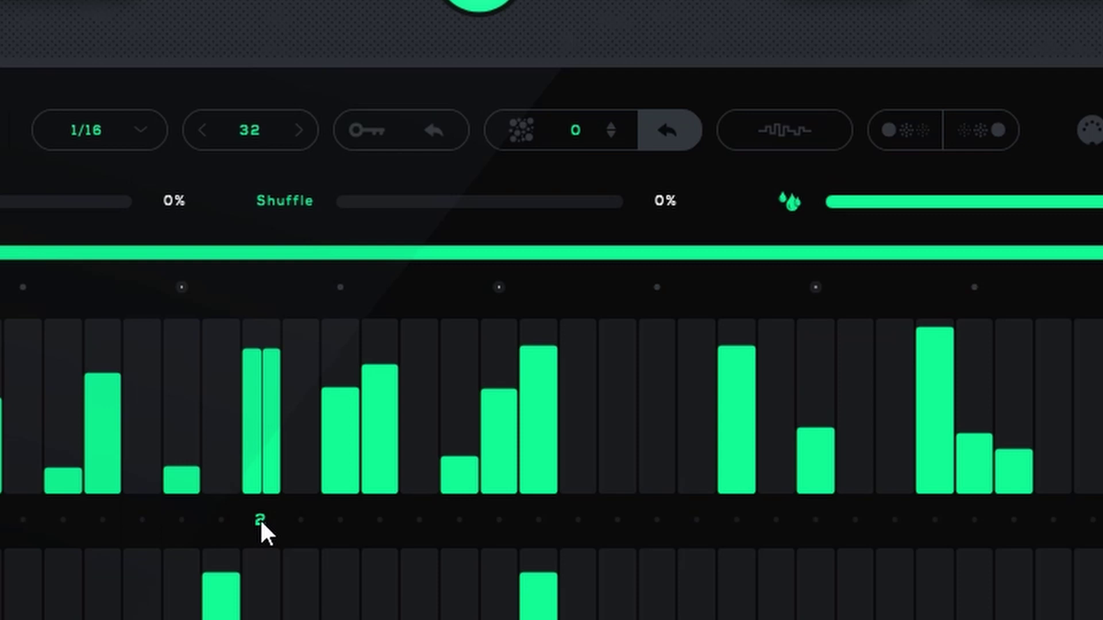
click(259, 519)
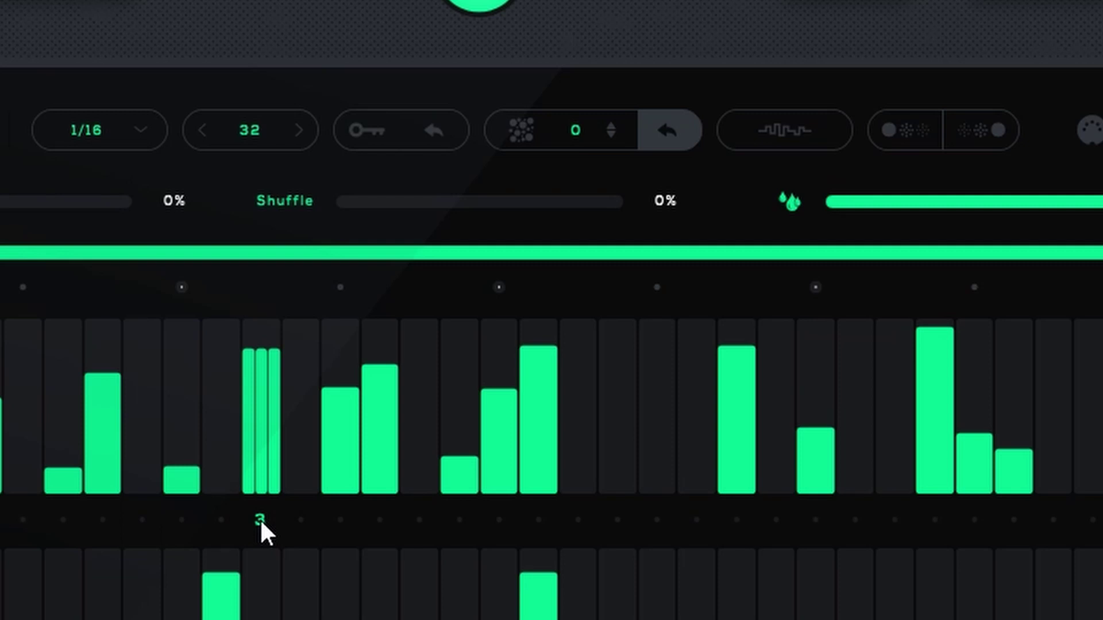
click(260, 520)
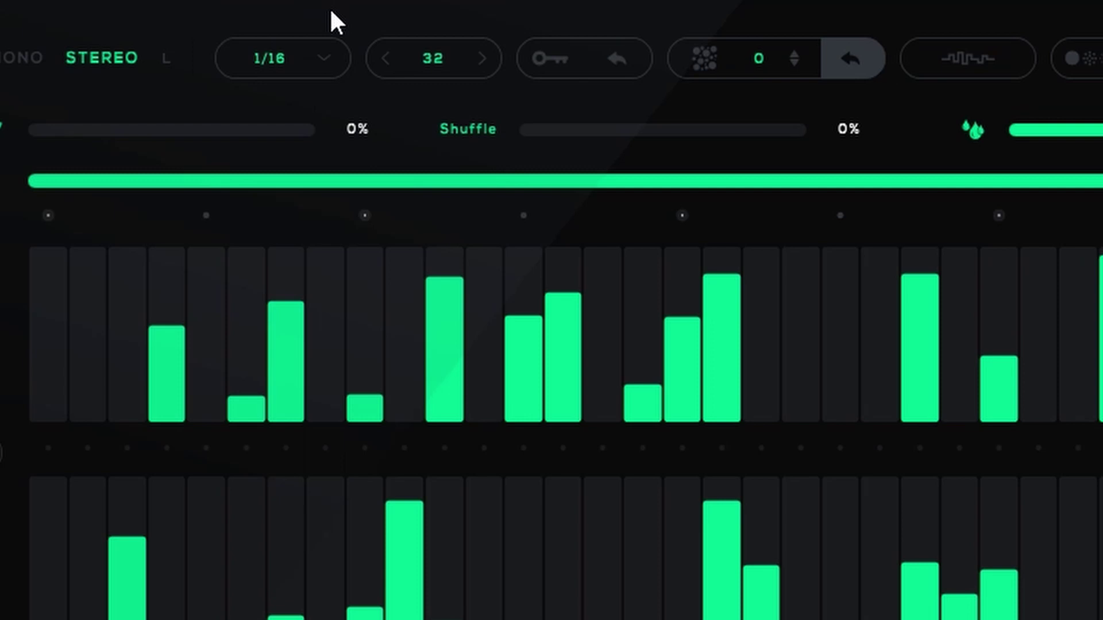
click(325, 51)
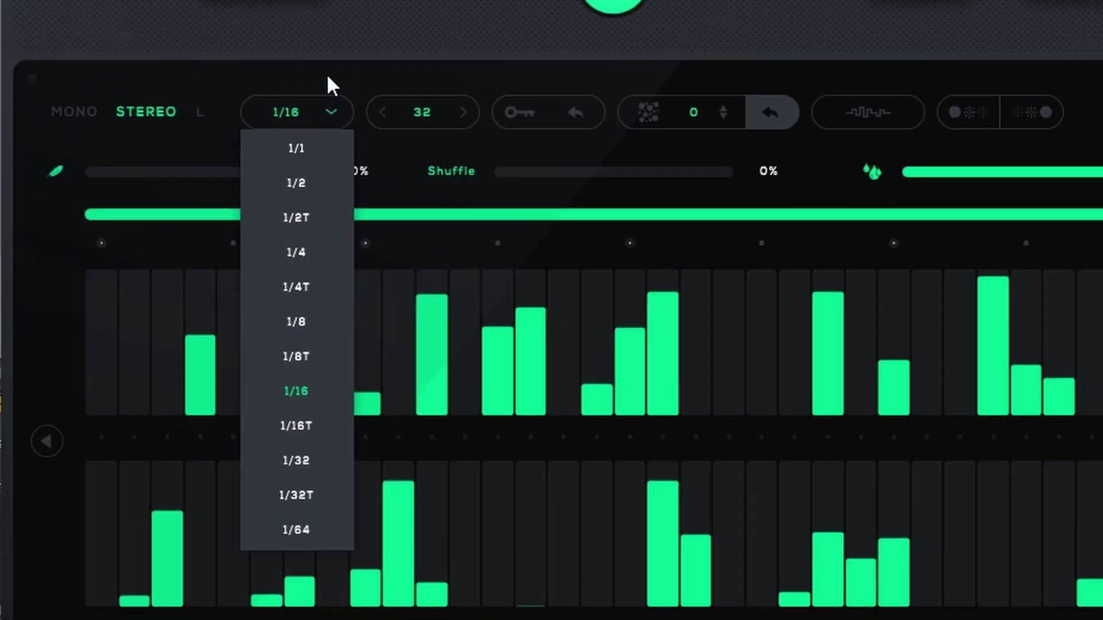
click(322, 53)
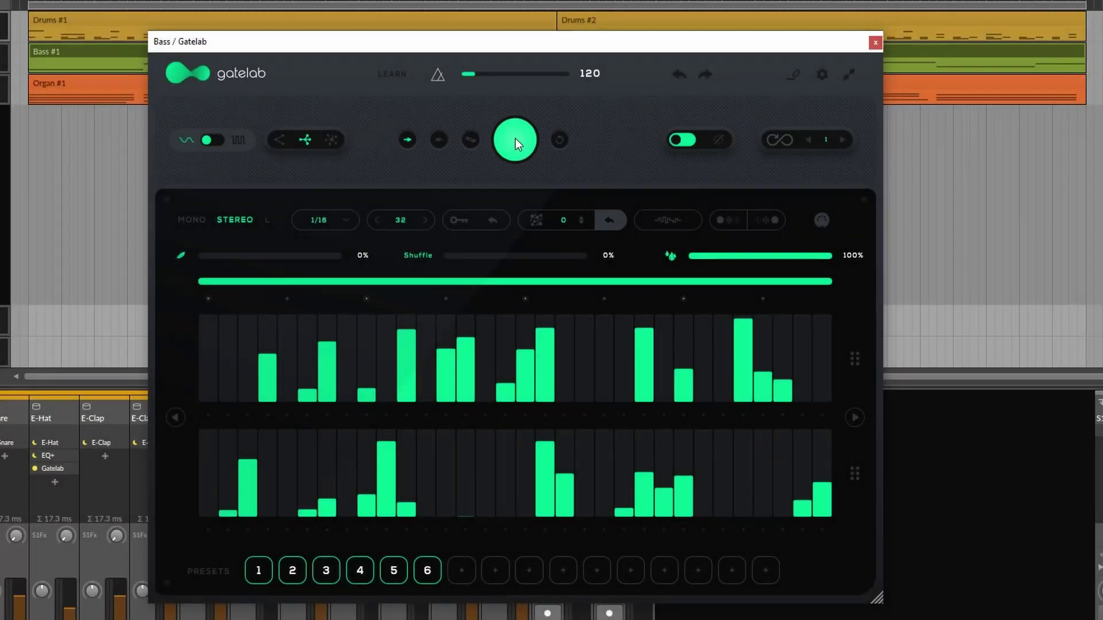
Randomize both Gatelab step rows twice to get fresh gate patterns.
click(516, 139)
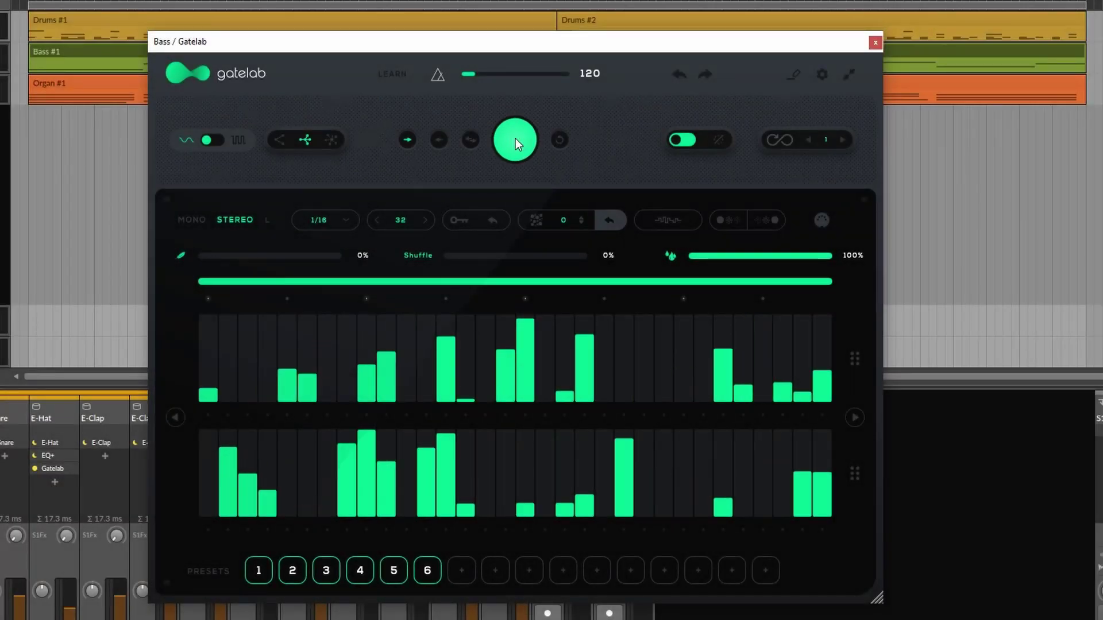
click(515, 139)
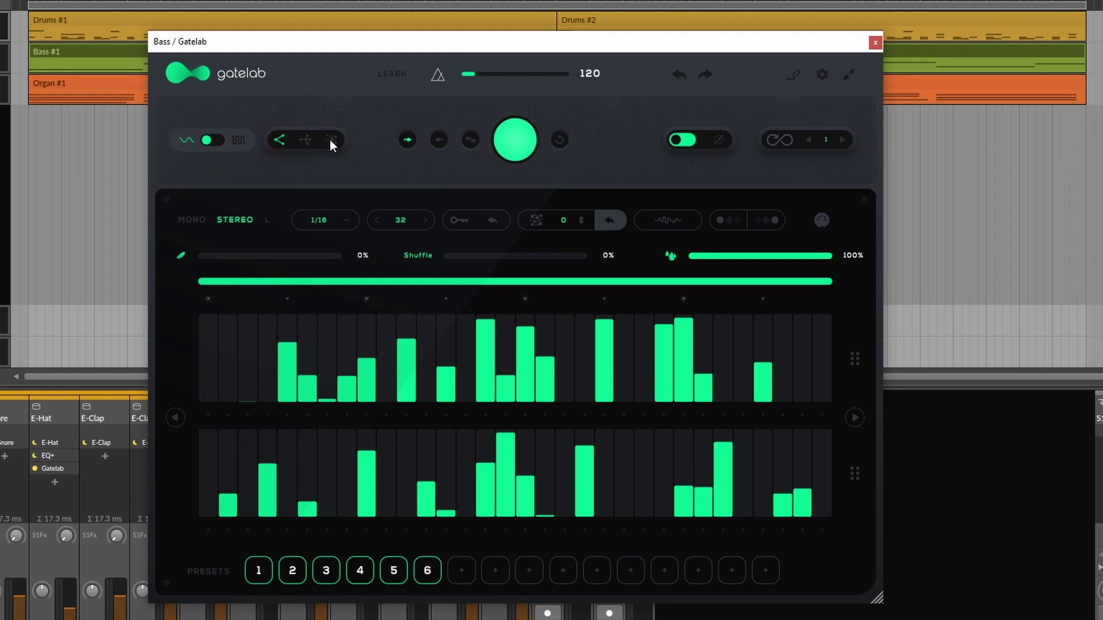
Generate new patterns for both rows in the sparse randomization mode.
click(331, 142)
click(279, 141)
click(517, 152)
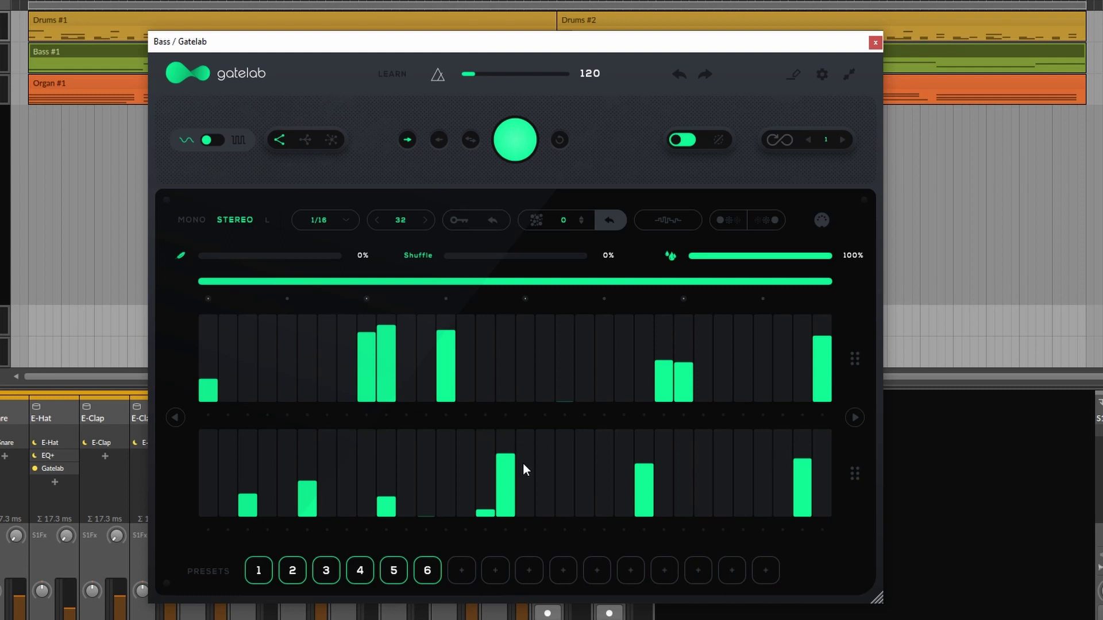
Regenerate both rows in the moderate mode after briefly selecting dense mode.
click(331, 141)
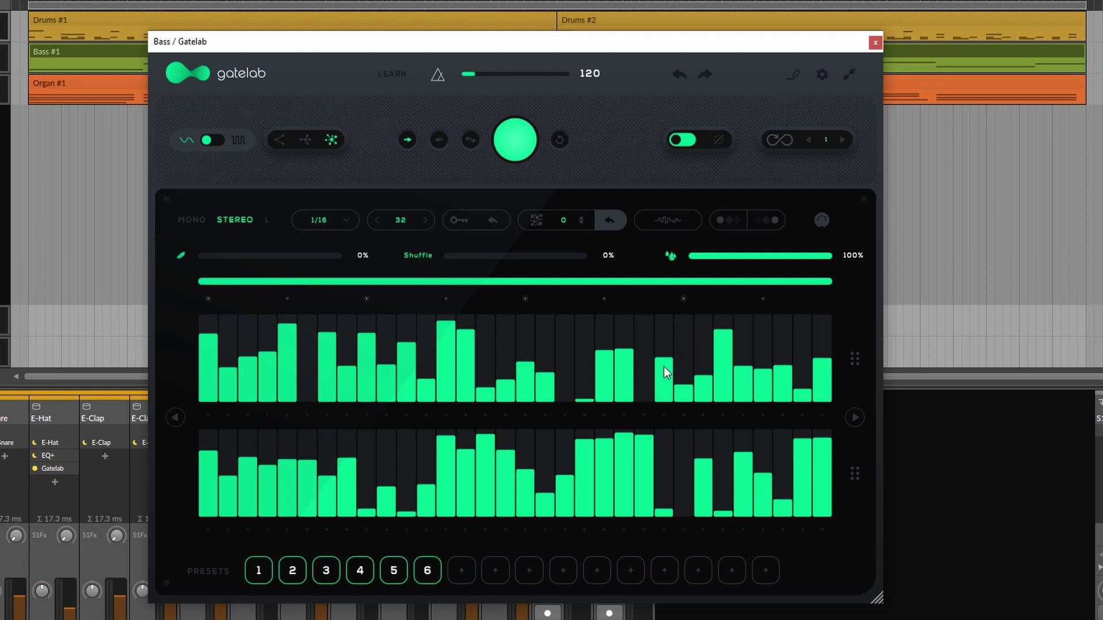
click(305, 139)
click(511, 140)
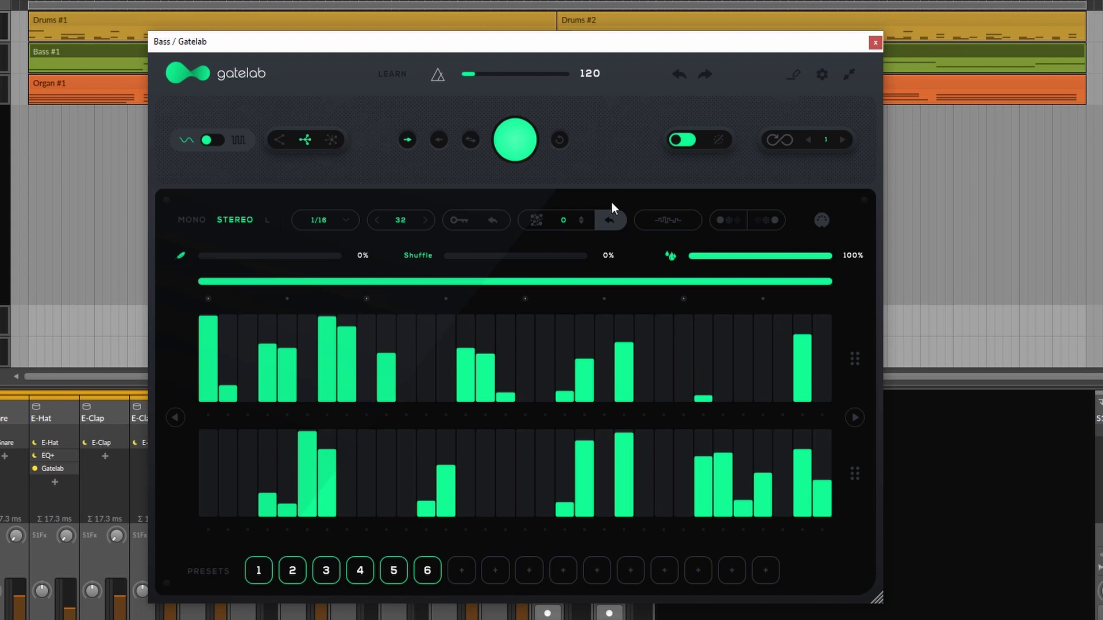
Cycle a top-row step through ratchets back to single, then set the random ratchet amount to 3.
click(464, 414)
click(464, 414)
click(464, 415)
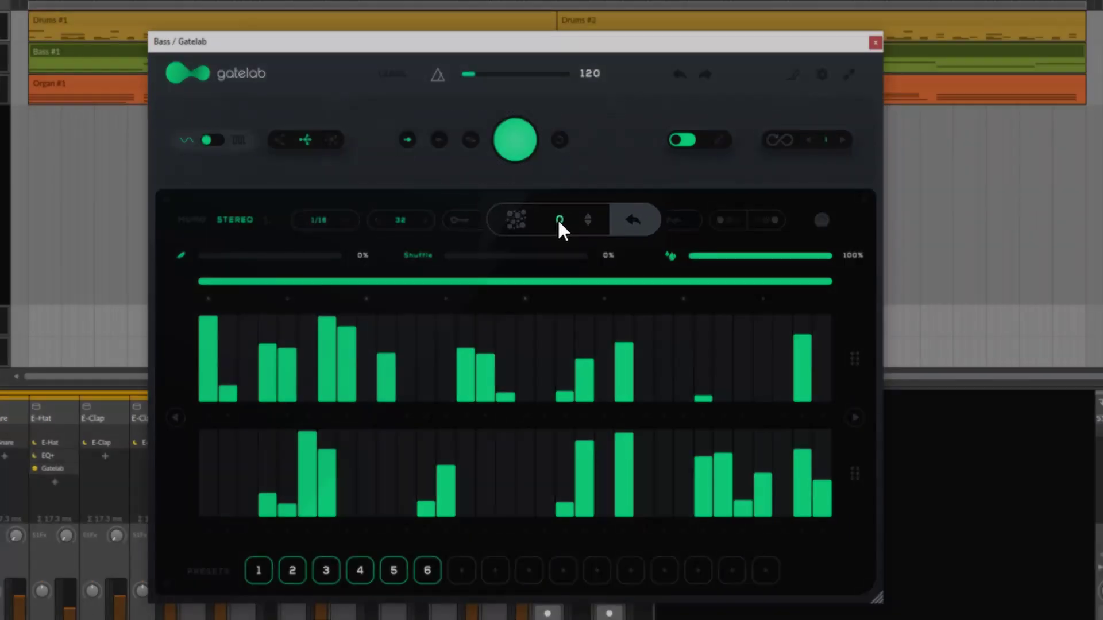
click(561, 220)
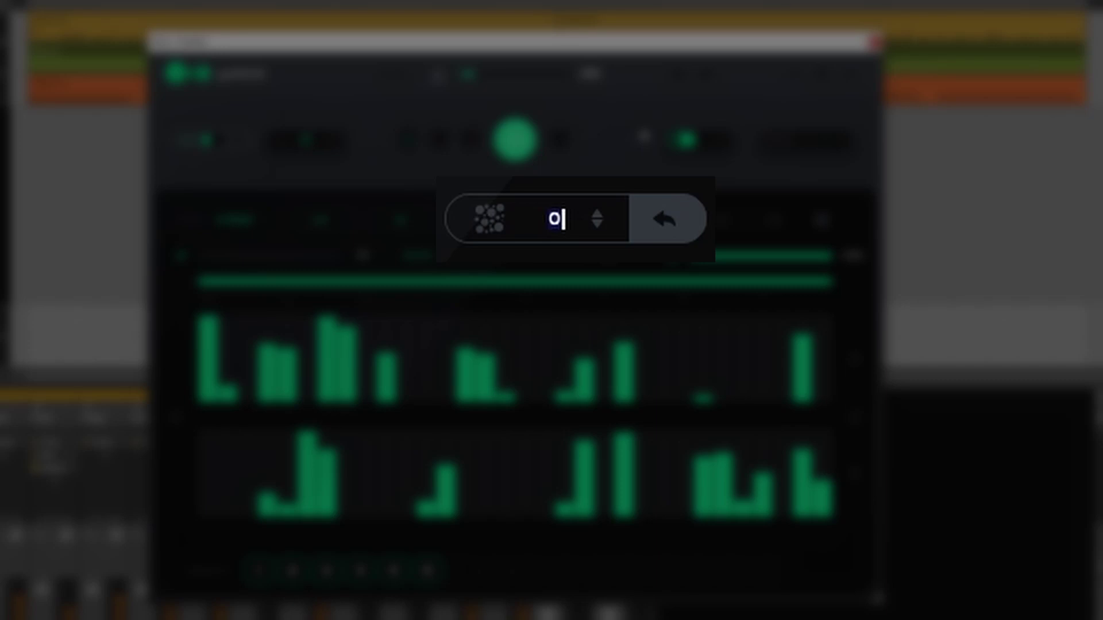
text(3)
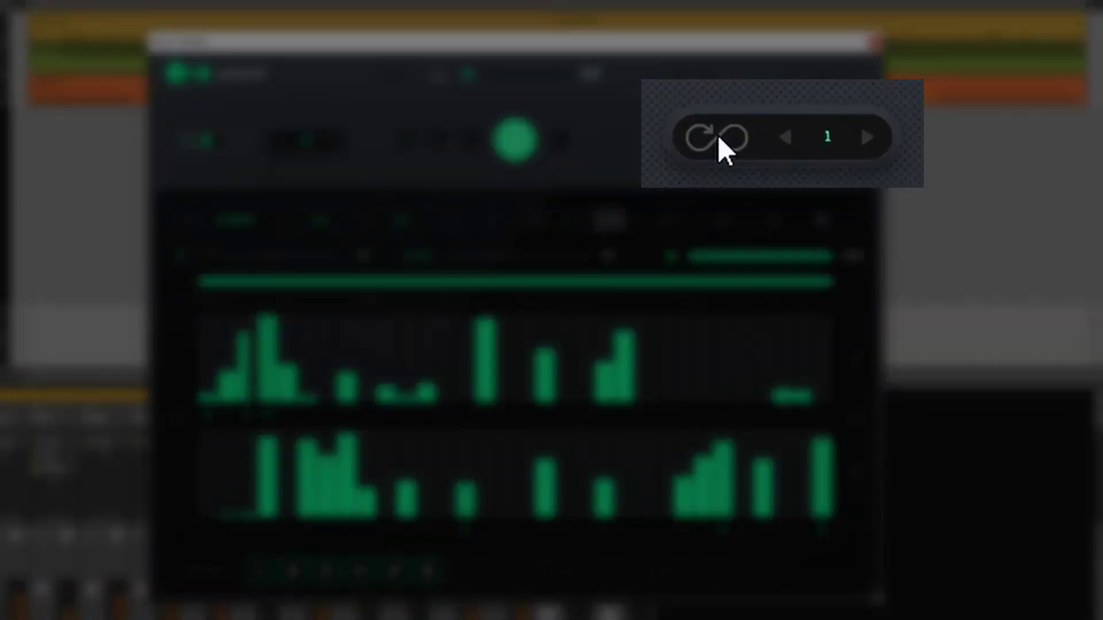
Enable pattern looping with the infinity icon at Gatelab's top right.
click(780, 139)
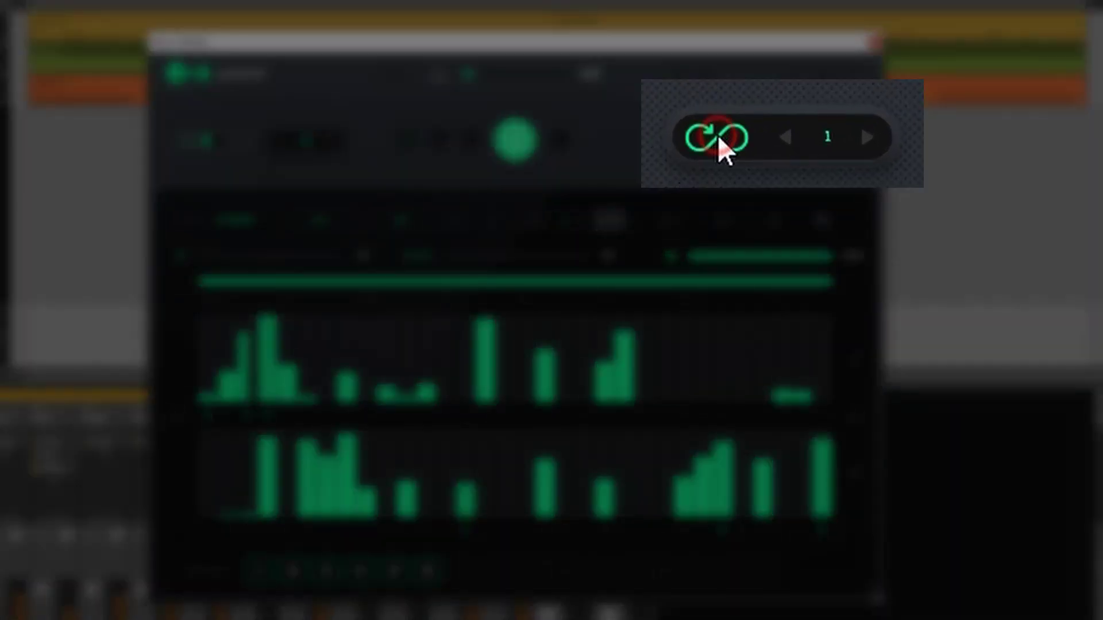